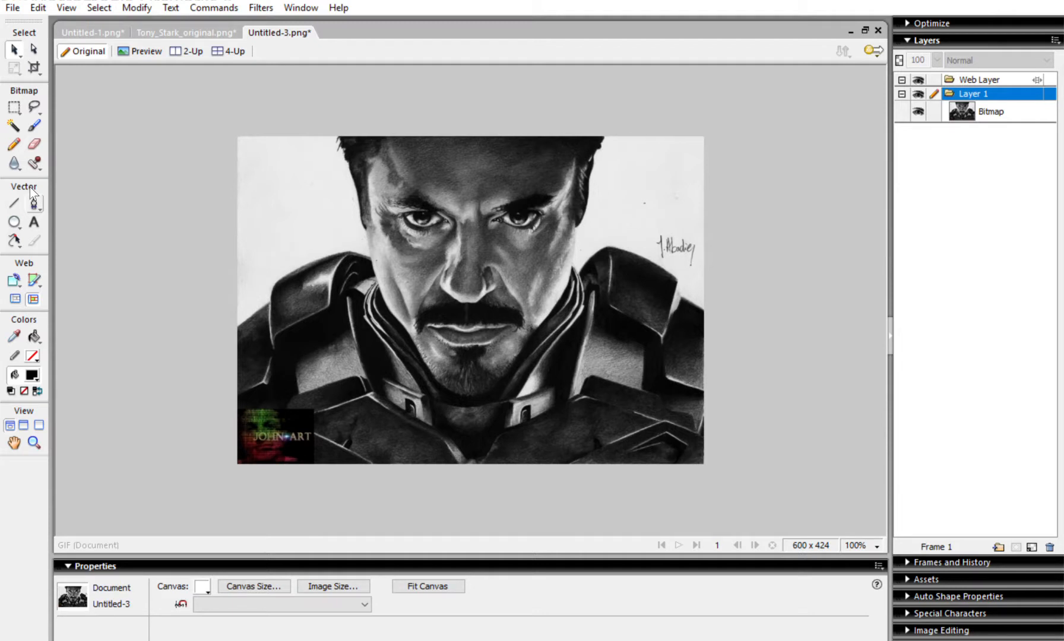
- Trace the hair along the portrait's left temple with the Pen tool as a closed path about 60 px wide
left_click(35, 204)
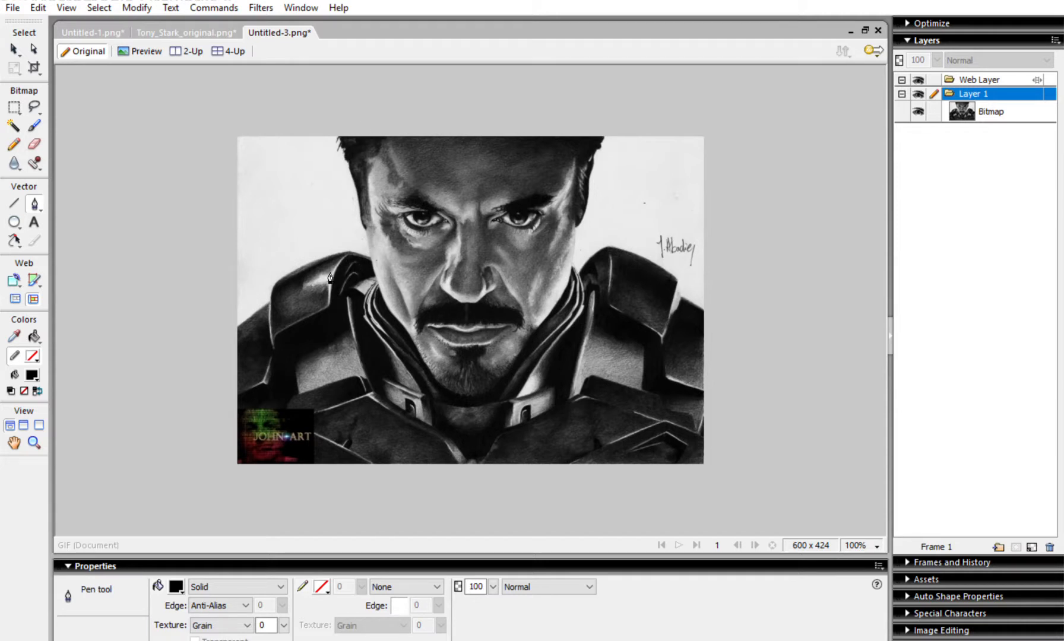
left_click(338, 138)
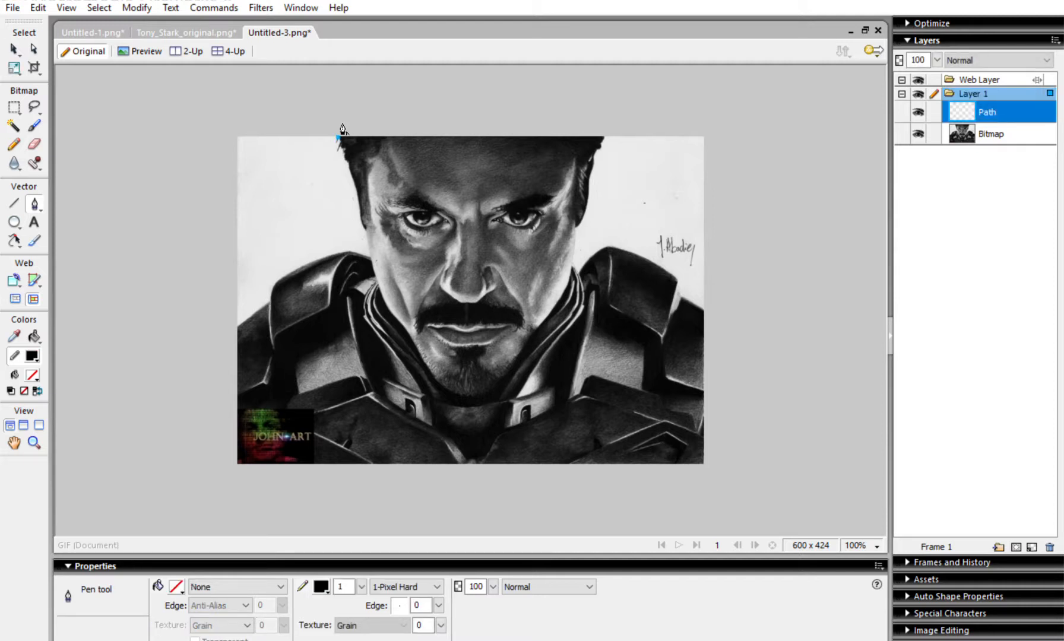
left_click(347, 159)
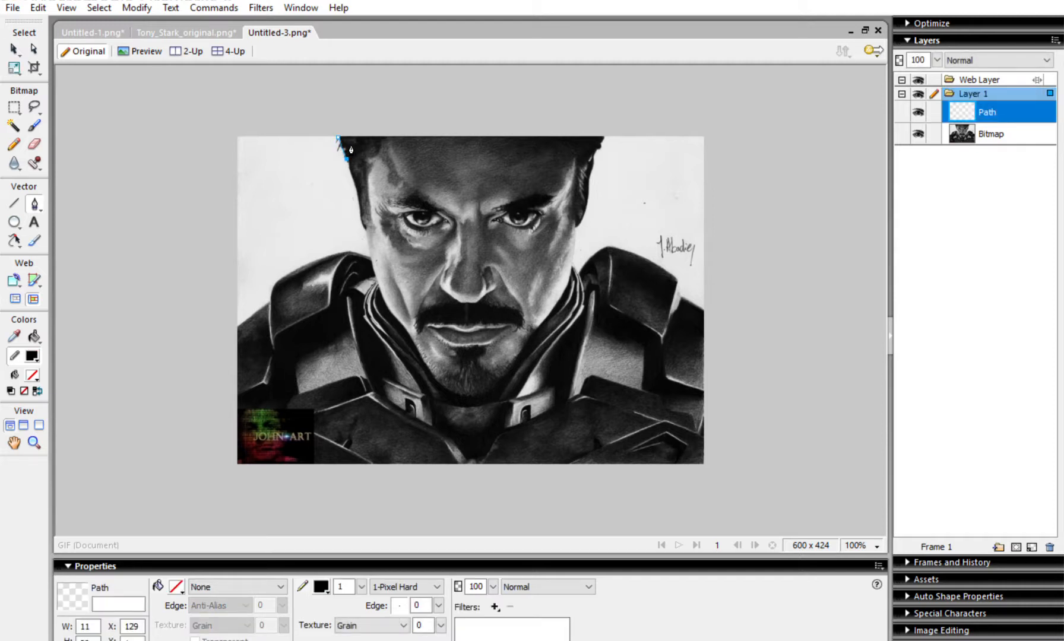
left_click(354, 180)
left_click(359, 199)
left_click(362, 215)
left_click(366, 228)
left_click(369, 198)
left_click(369, 158)
left_click_drag(385, 136, 393, 123)
left_click(341, 130)
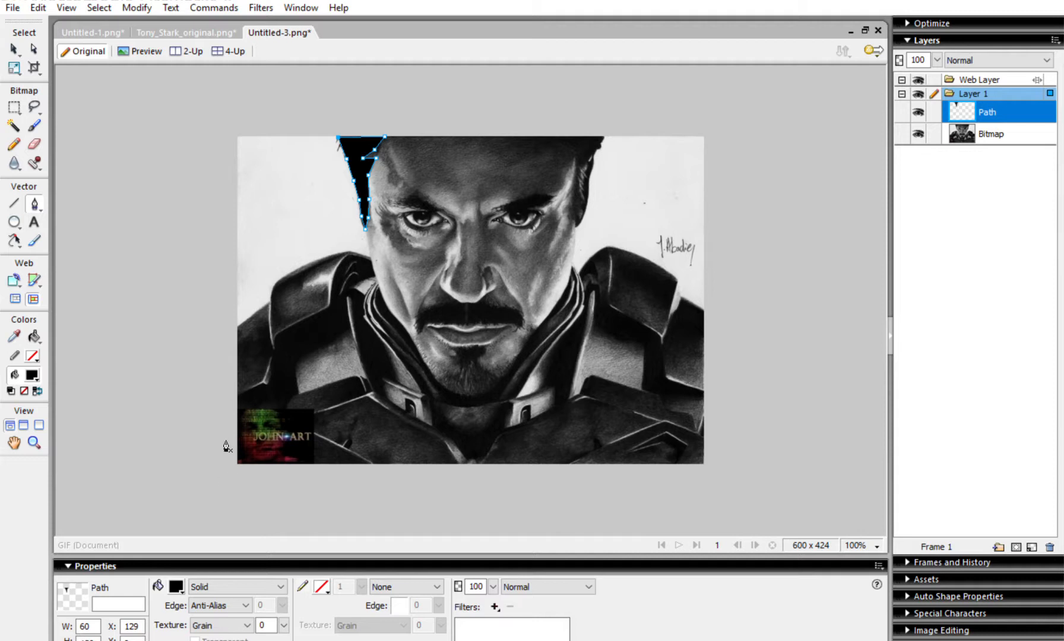
- Set the hair path's solid fill to the near-black colour sampled from the hair on the portrait's opposite side
left_click(177, 585)
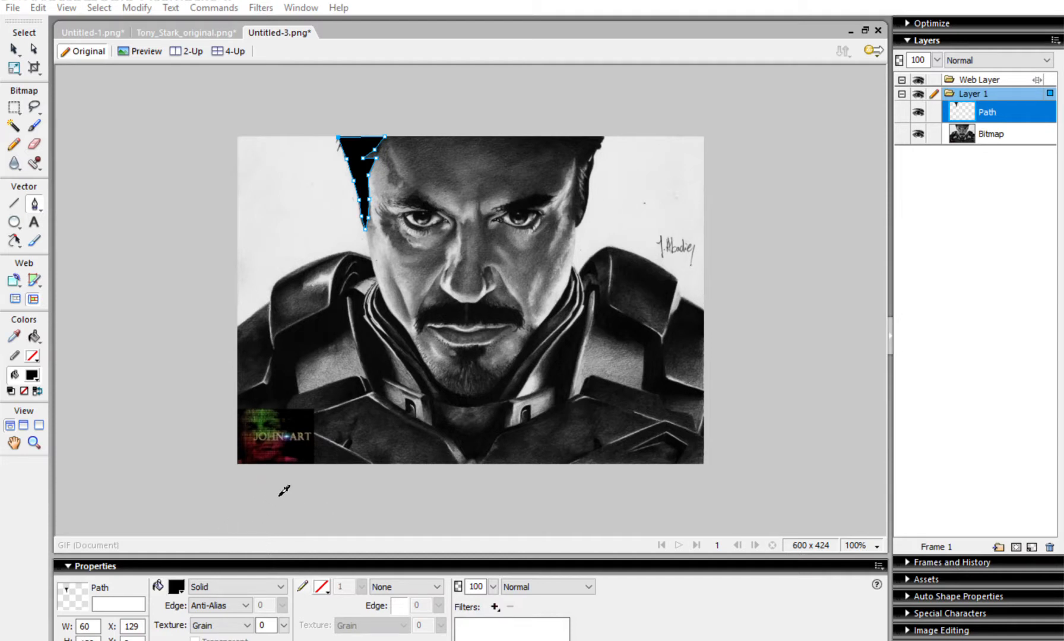
left_click(309, 473)
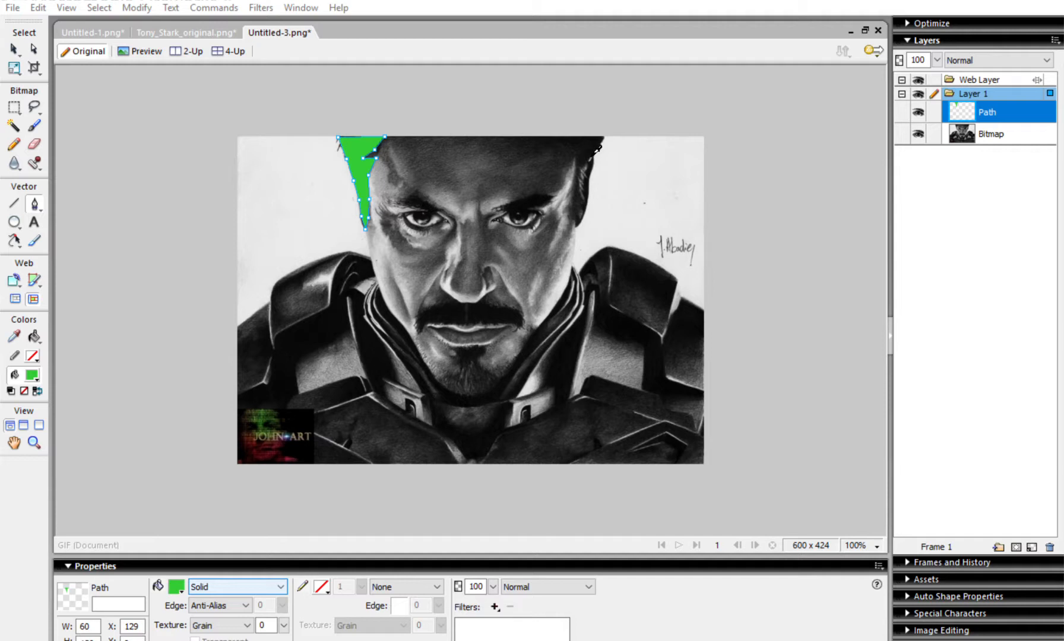
left_click(588, 148)
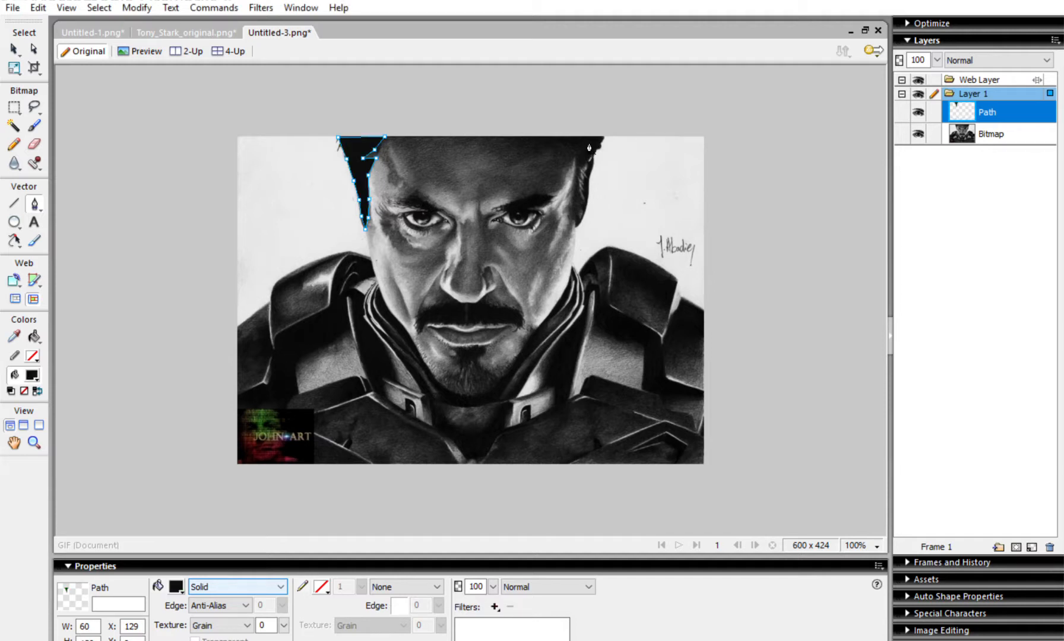
- Shift the hair path slightly with the Subselection tool, to X 132
left_click(34, 49)
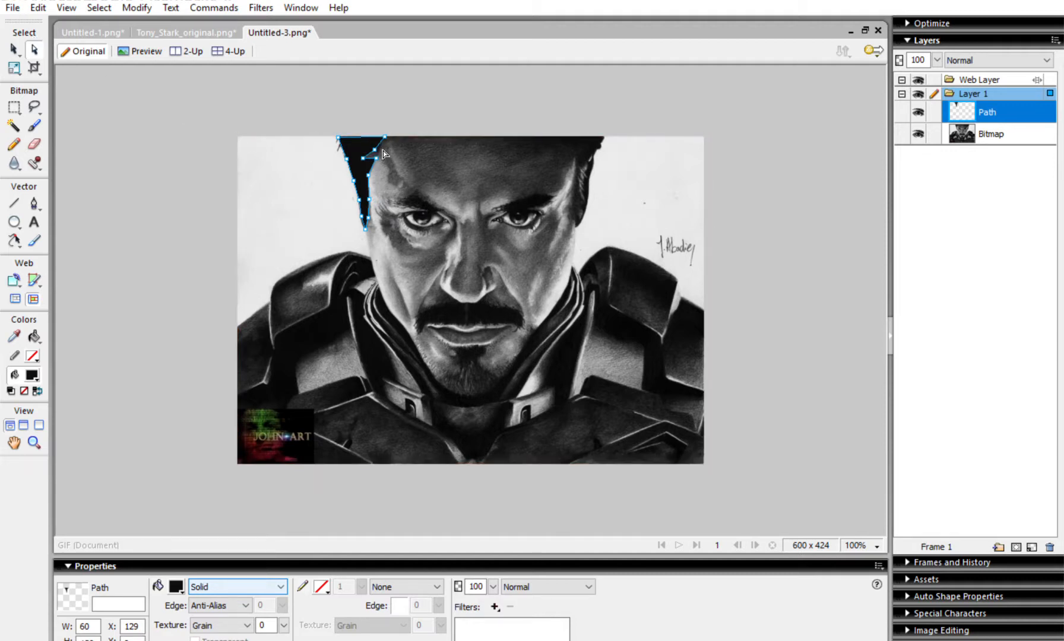
left_click_drag(383, 151, 382, 154)
left_click(403, 155)
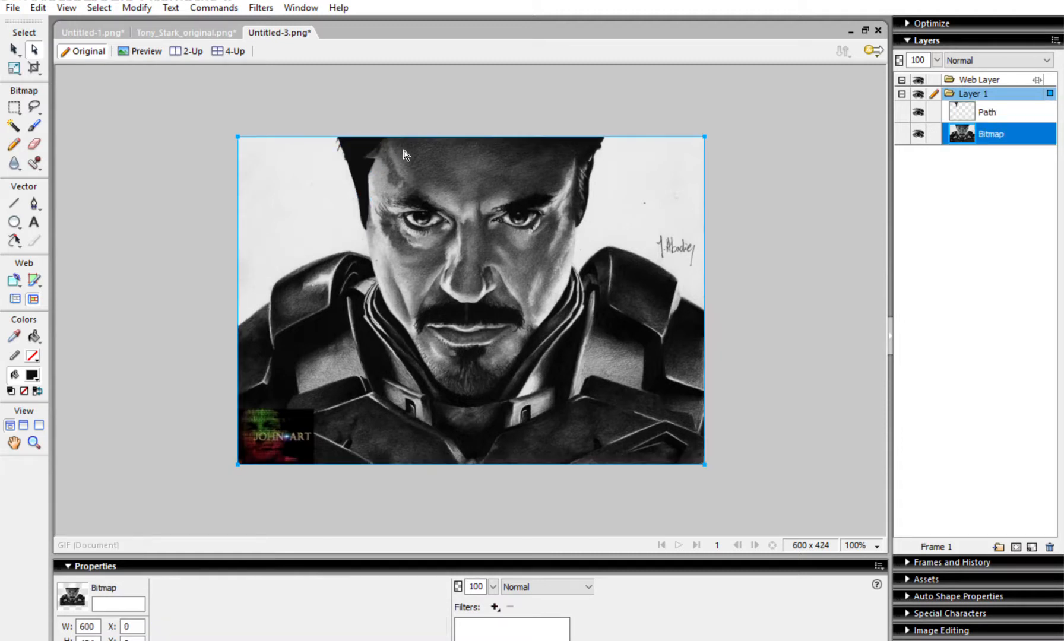
mouse_move(364, 156)
left_mouse_down()
mouse_move(318, 163)
mouse_move(366, 160)
left_mouse_up()
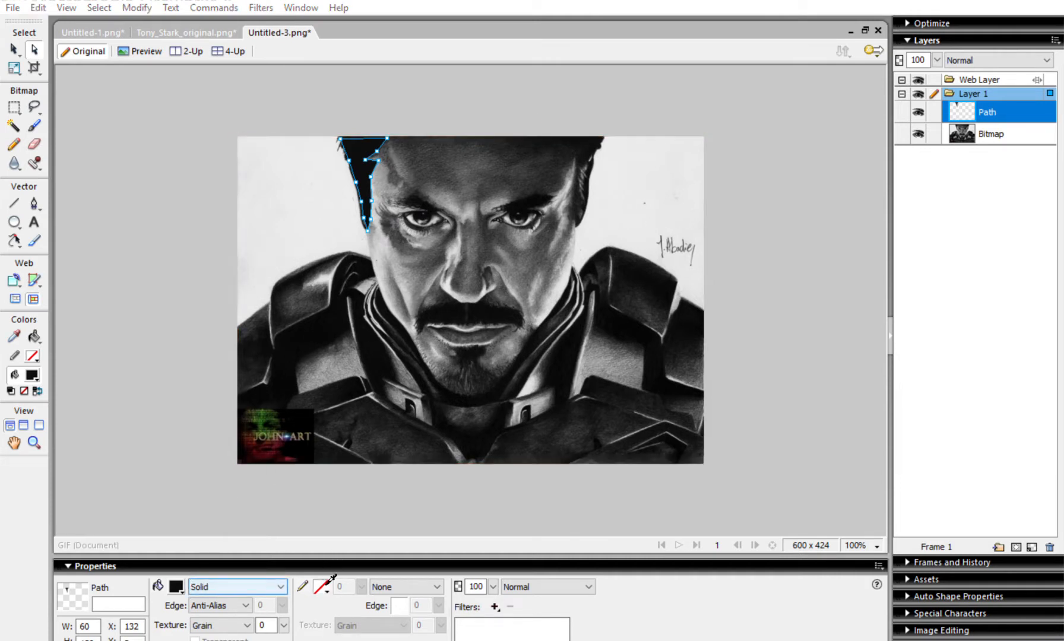
- Try a black 1-Pixel Soft stroke on the hair path and set the stroke back to None
left_click(342, 444)
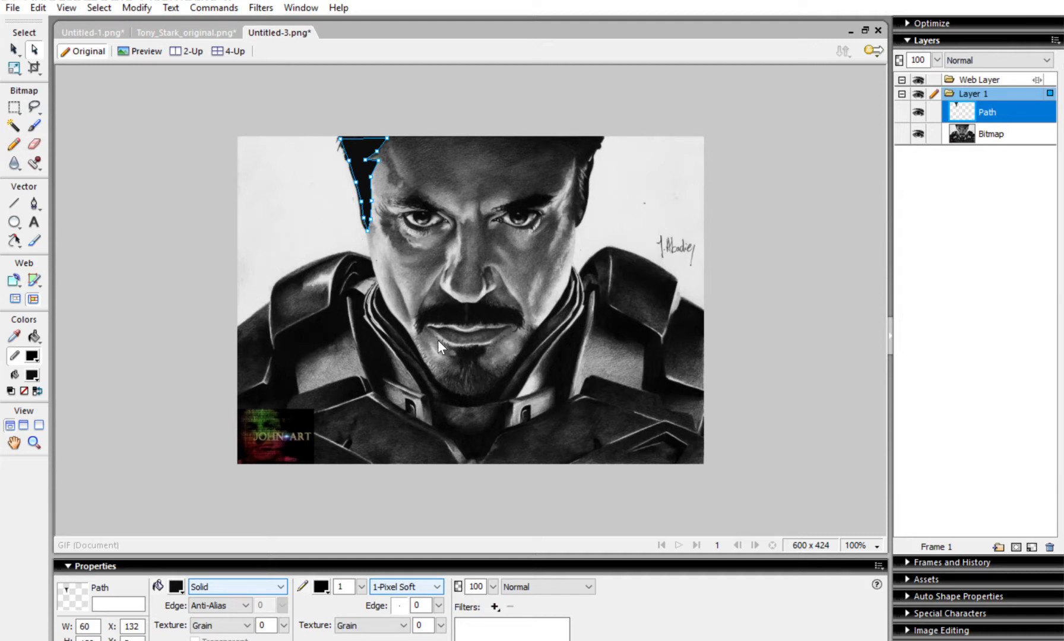
left_click(348, 585)
left_click(325, 588)
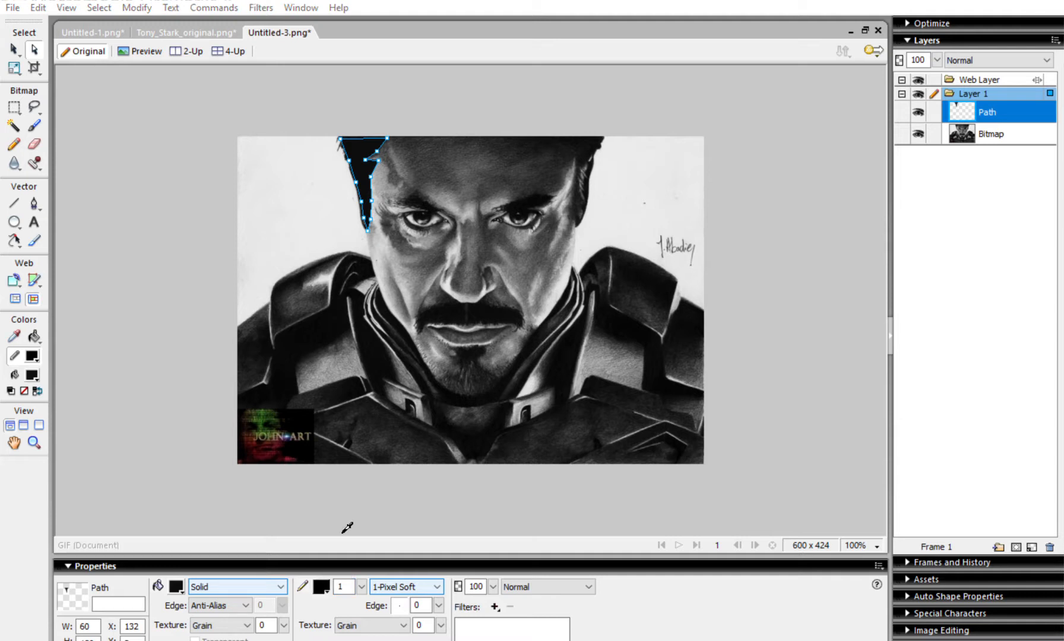
left_click(449, 419)
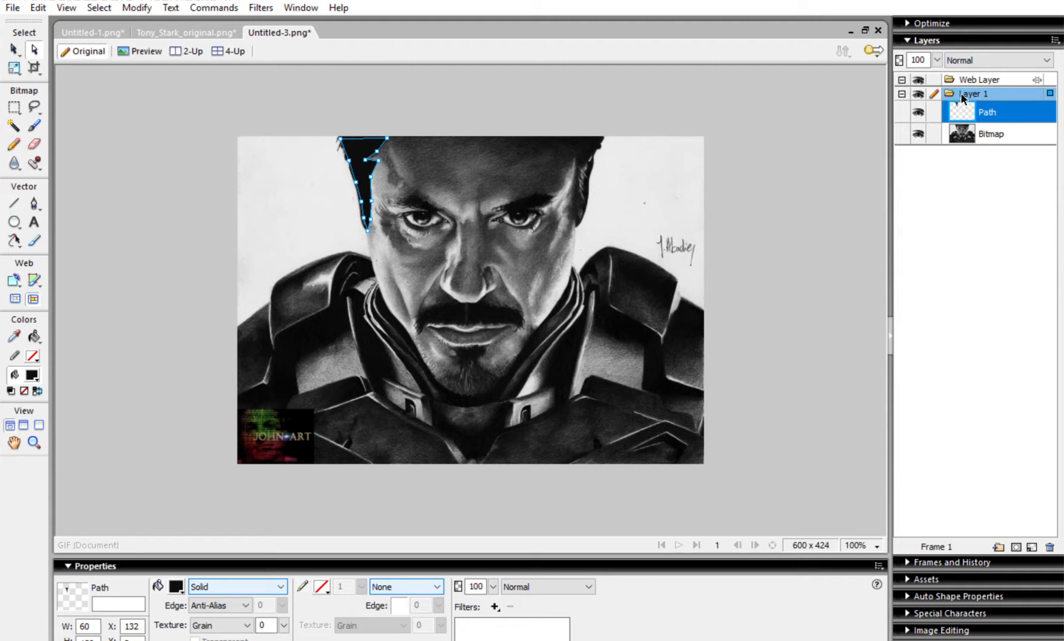
- Move the Bitmap above the hair path in Layer 1 and return it below
left_click(965, 132)
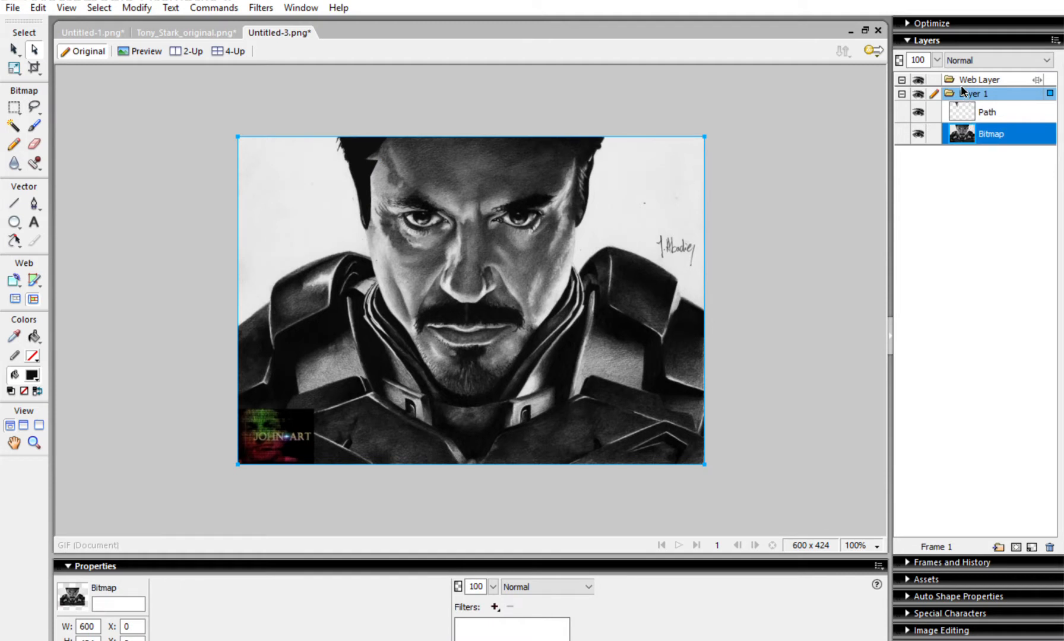
left_click_drag(1014, 130, 1010, 90)
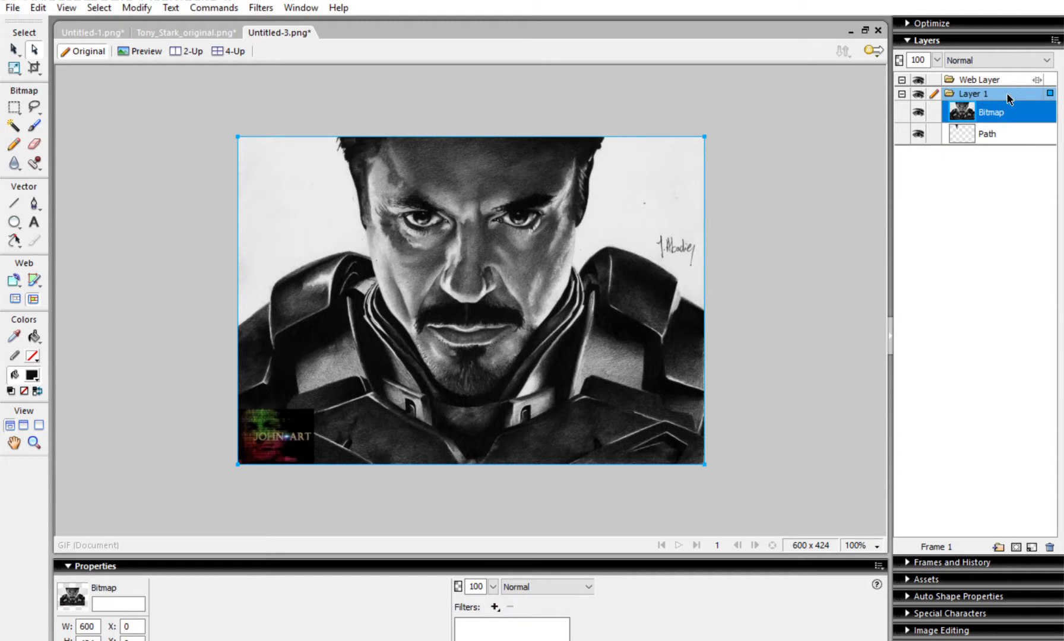
left_click_drag(1006, 100, 1004, 132)
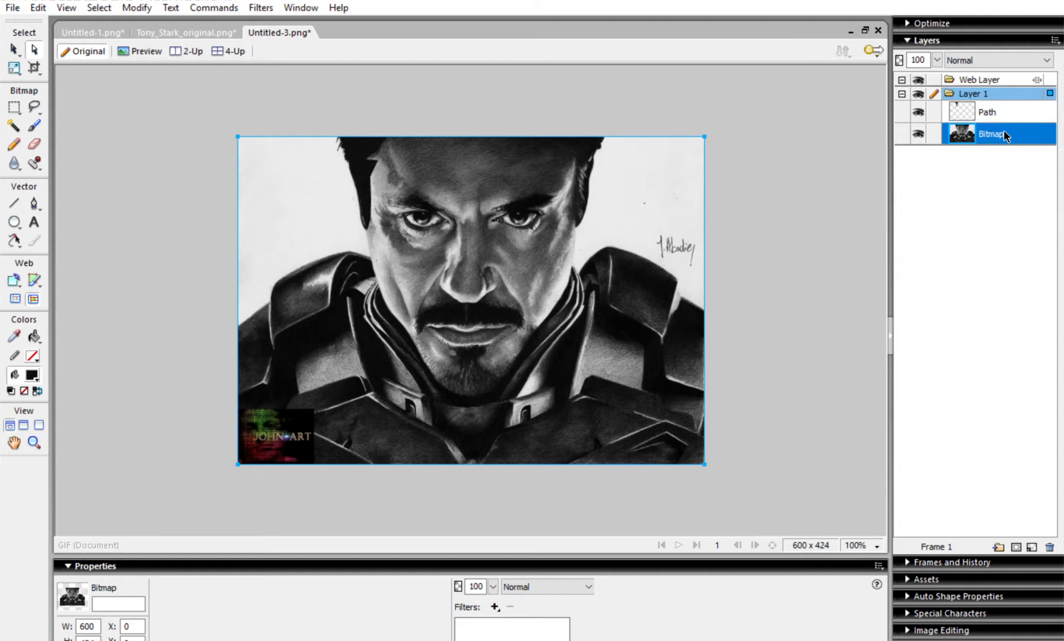
- Lock the Bitmap in Layer 1 and check the objects by toggling their visibility
left_click(936, 125)
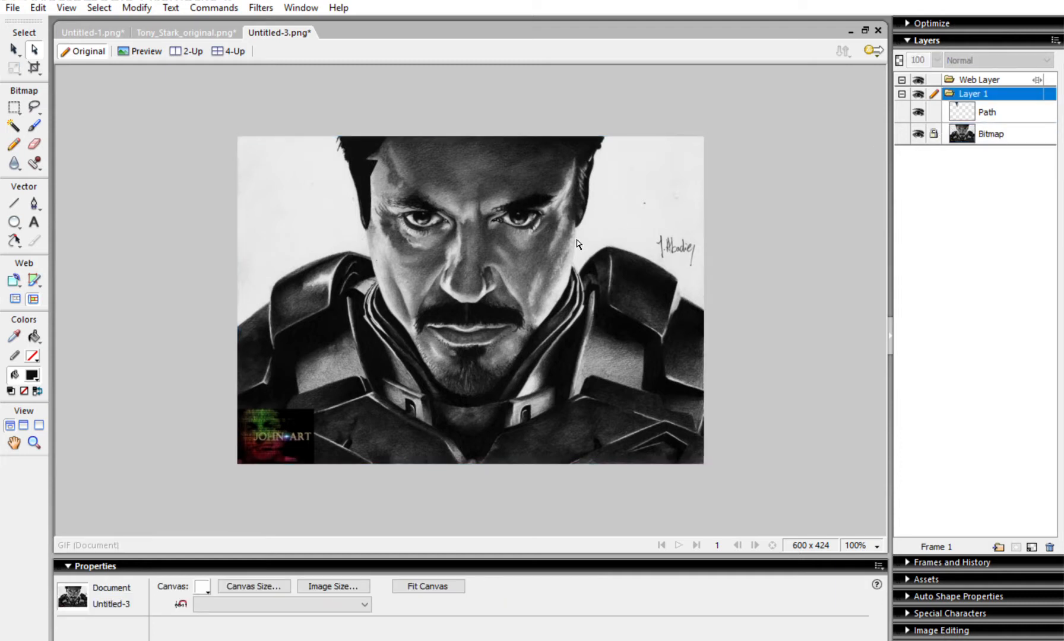
left_click(918, 110)
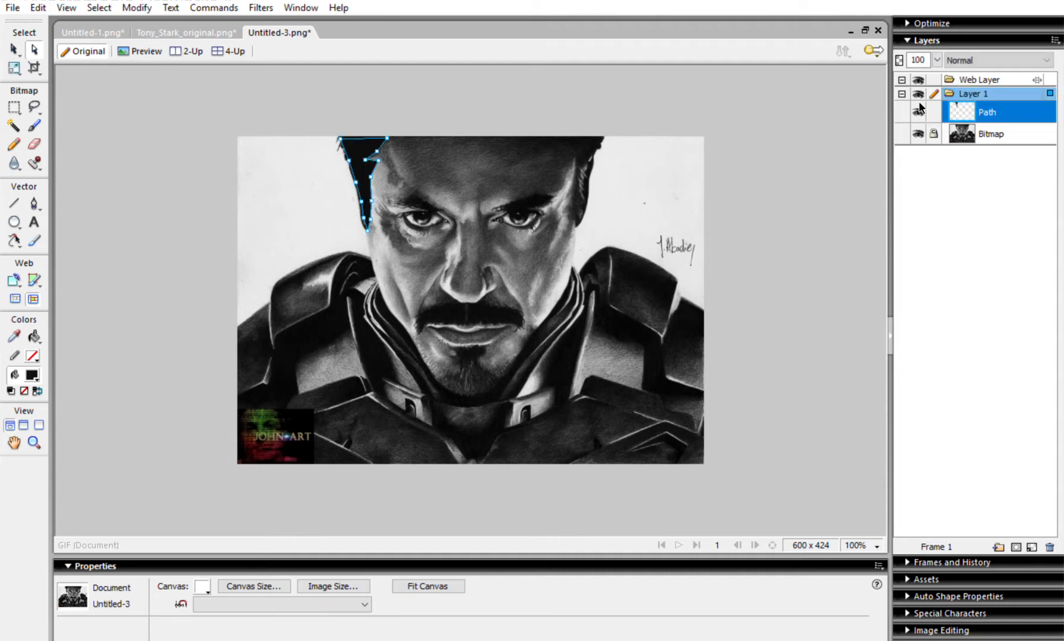
left_click(919, 126)
left_click(919, 126)
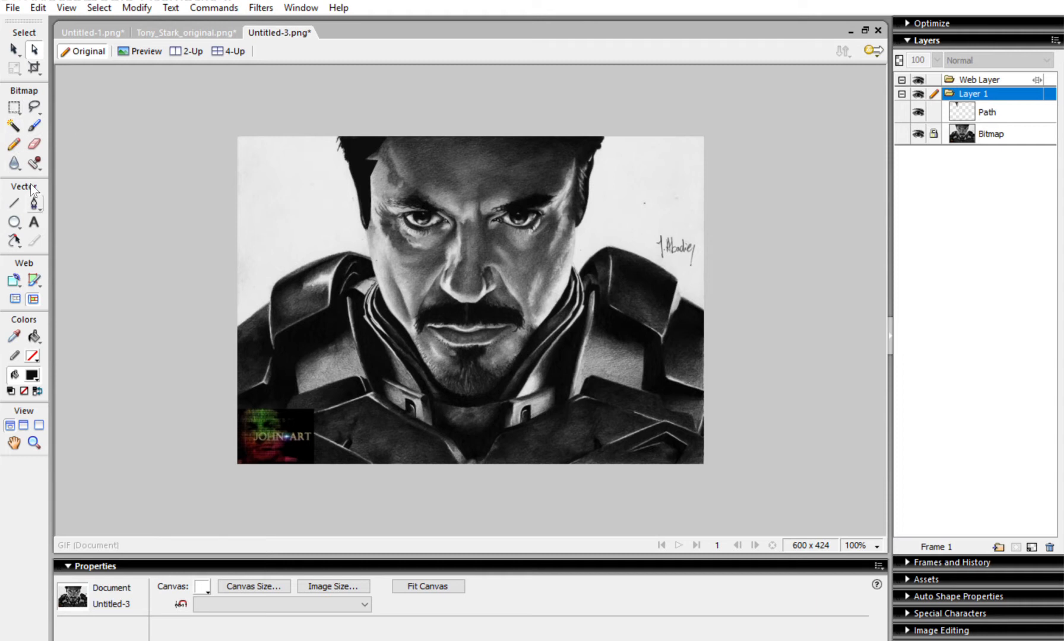
- Trace the eyebrow on the portrait's left side with the Pen tool as a closed dark-filled path about 73 px wide
left_click(34, 204)
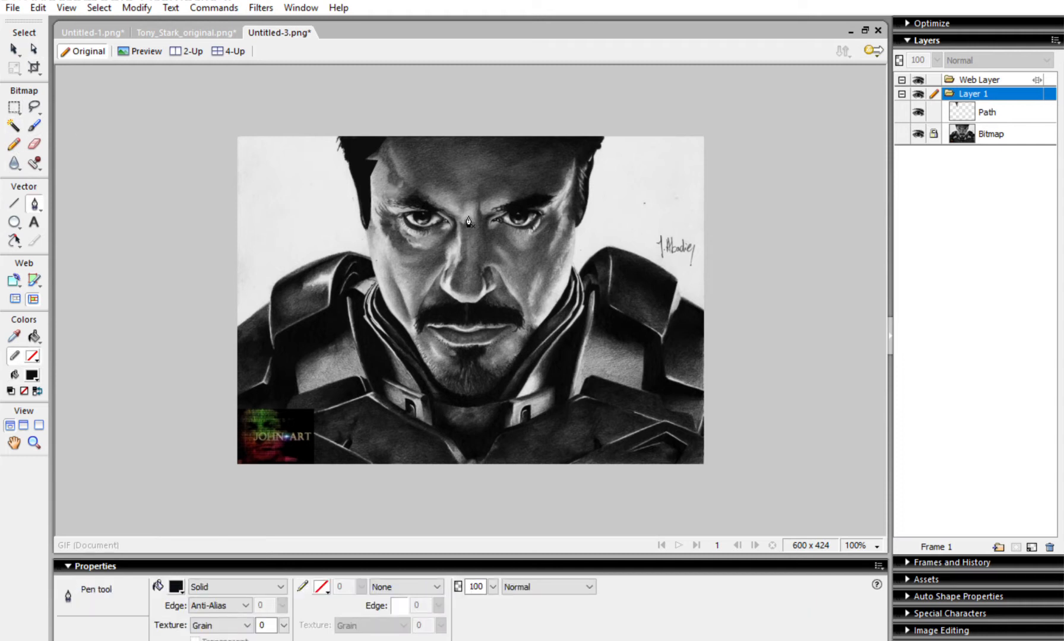
key("ctrl+equal")
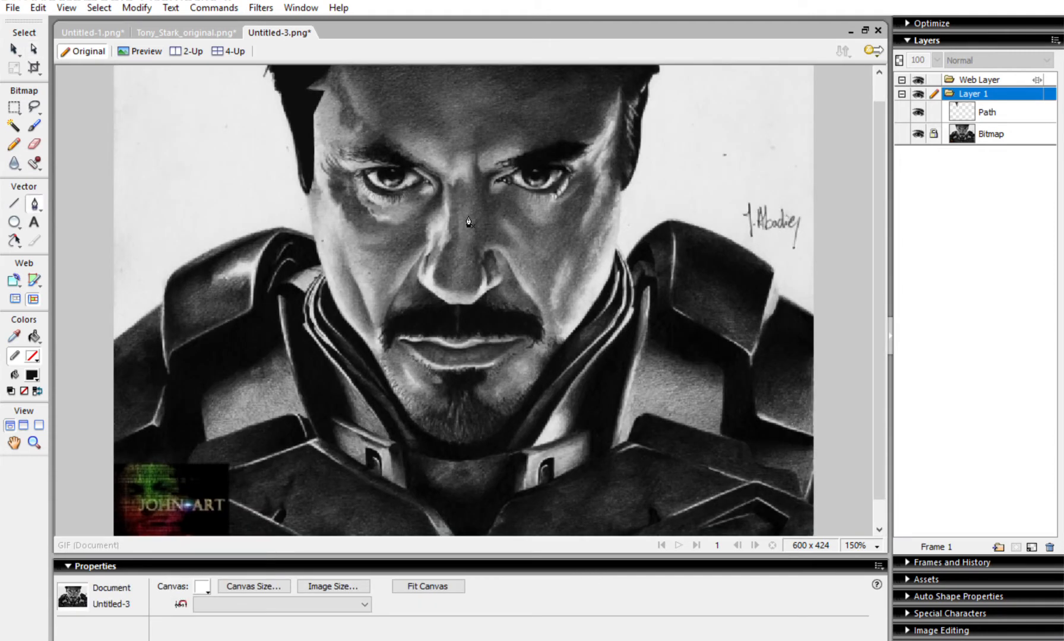
left_click(339, 149)
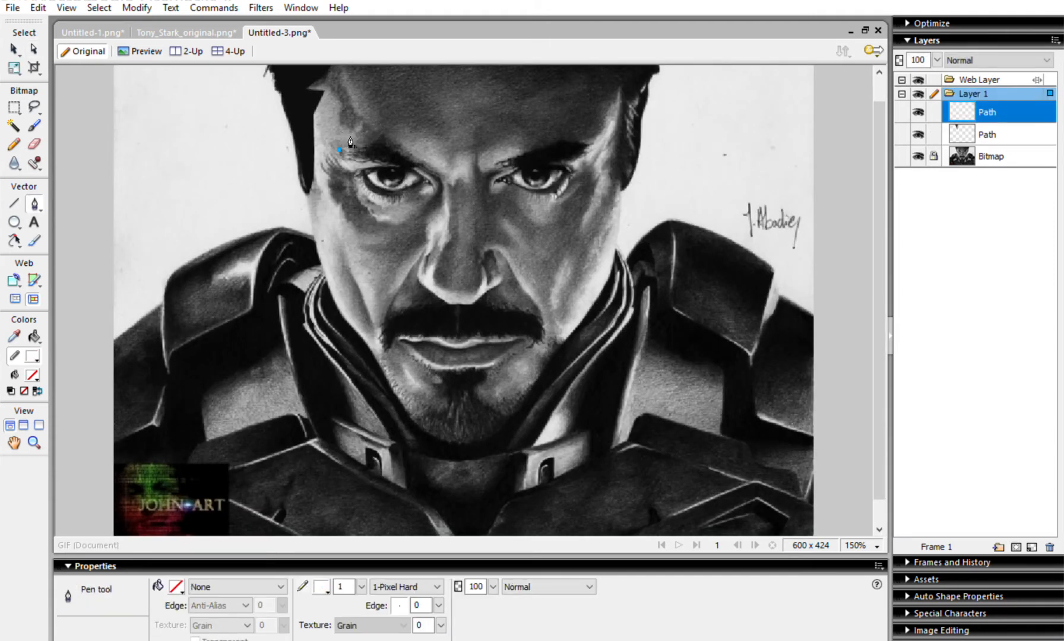
left_click(359, 149)
left_click(378, 141)
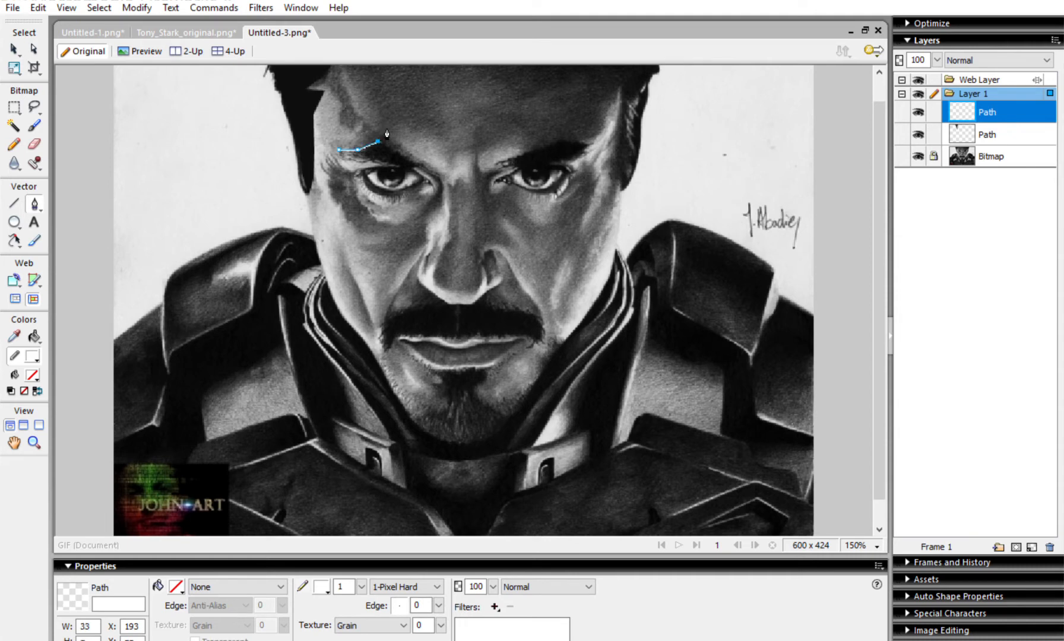
left_click(390, 148)
left_click(397, 153)
left_click(404, 157)
left_click(413, 159)
left_click(423, 163)
left_click(404, 167)
left_click(386, 161)
left_click(354, 160)
left_click(339, 149)
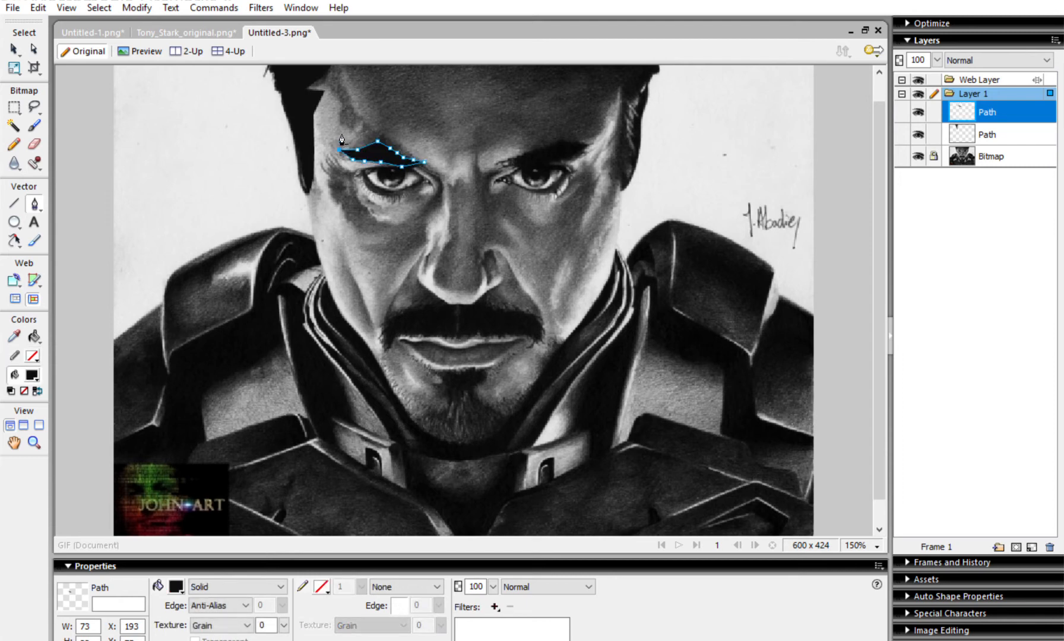